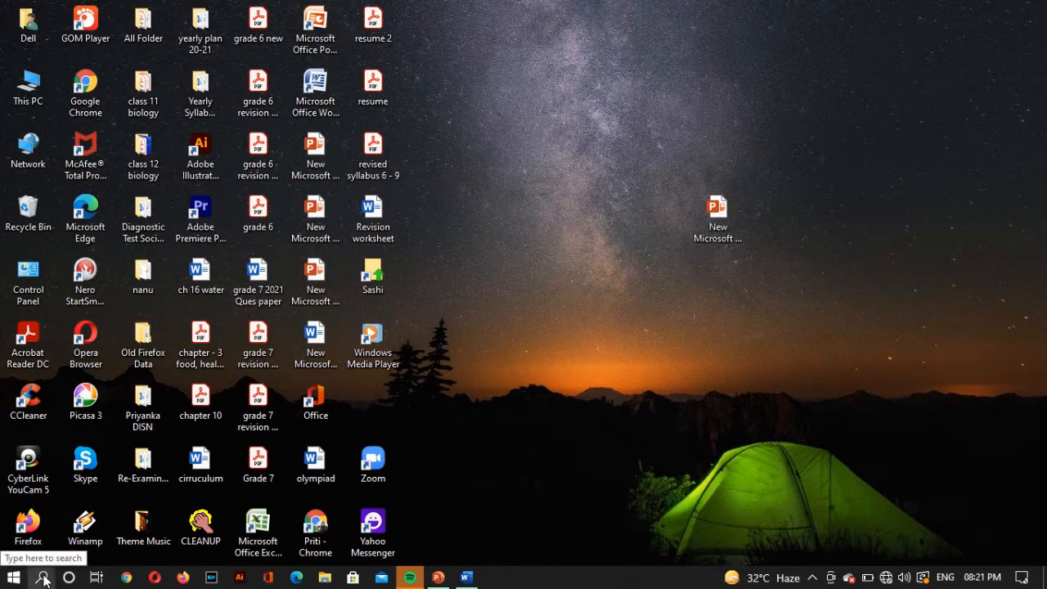
Step: Launch Word from the system search and switch to the open Document1 containing the "Benefits of Exercising" text
left_click(44, 578)
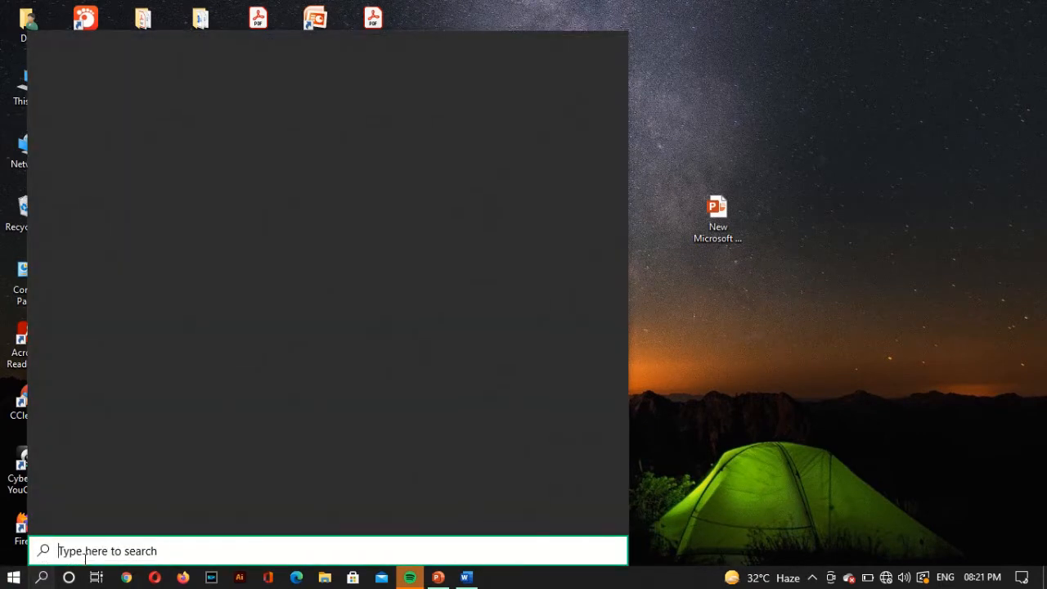
type("word")
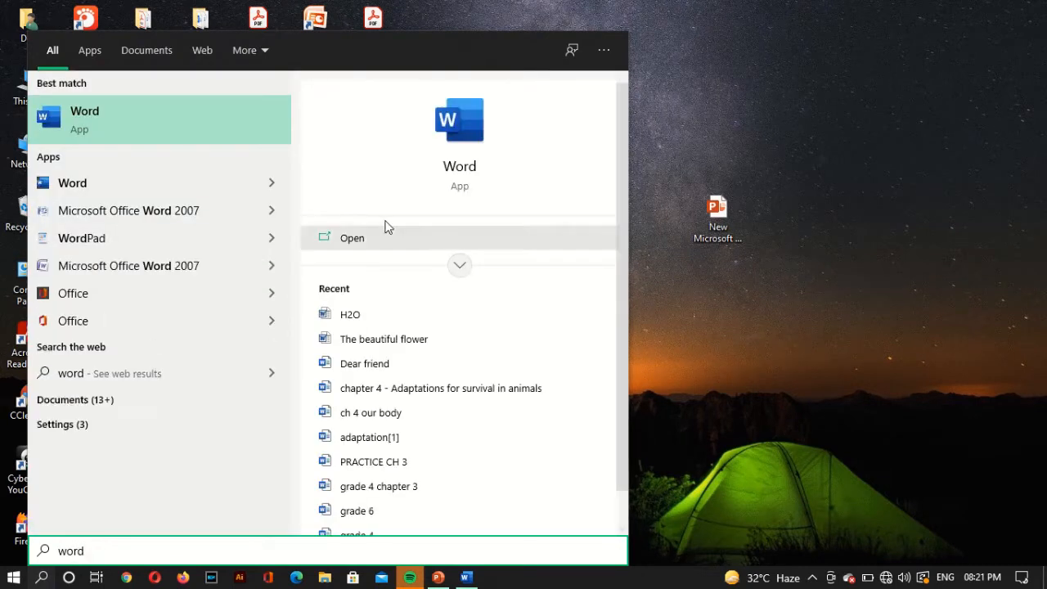
left_click(473, 166)
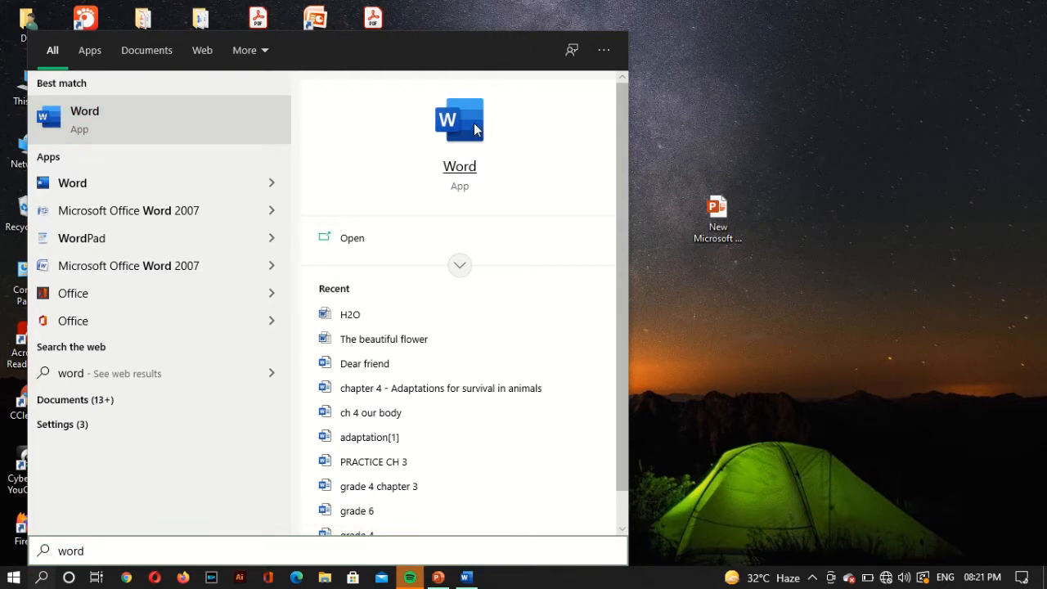
left_click(473, 121)
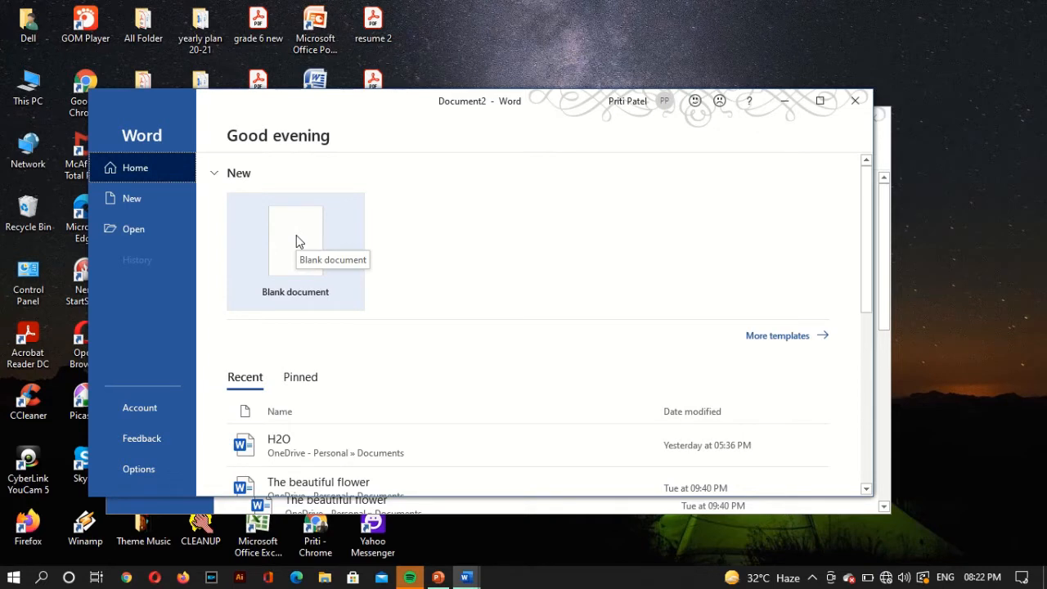
mouse_move(462, 573)
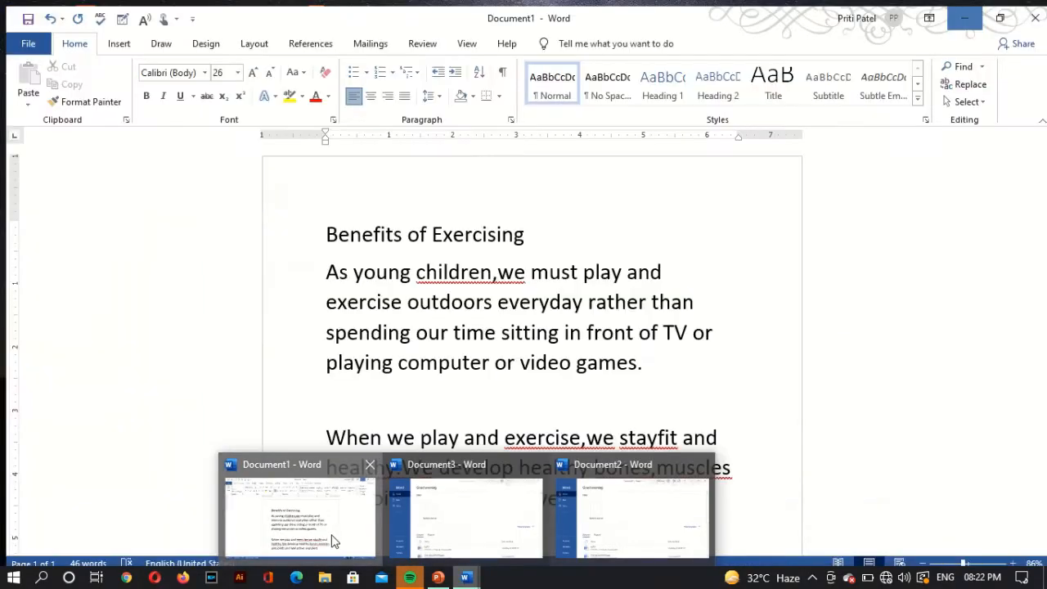
left_click(334, 536)
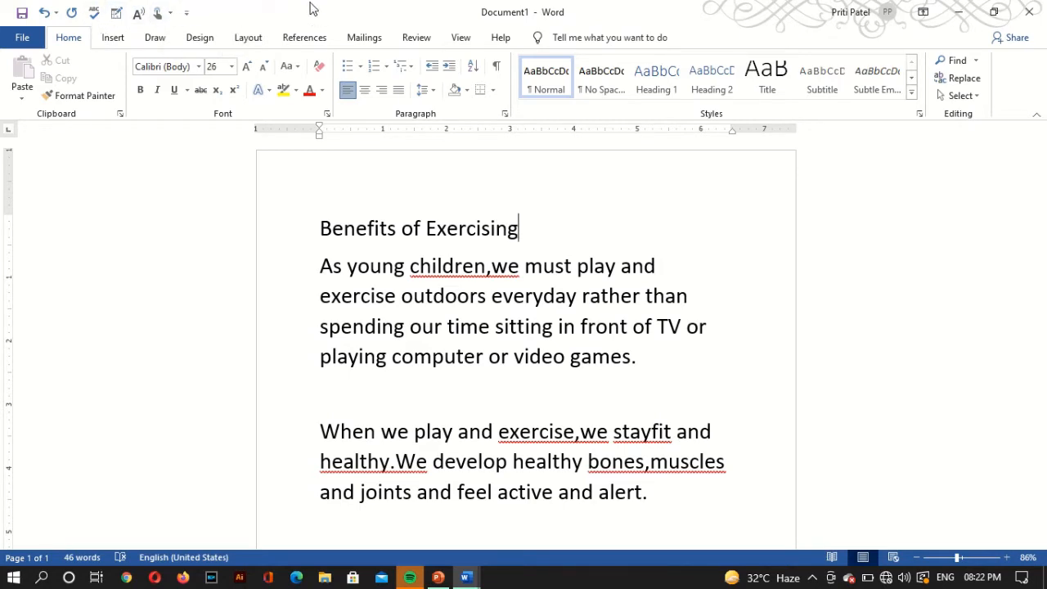
mouse_move(524, 16)
key("Right")
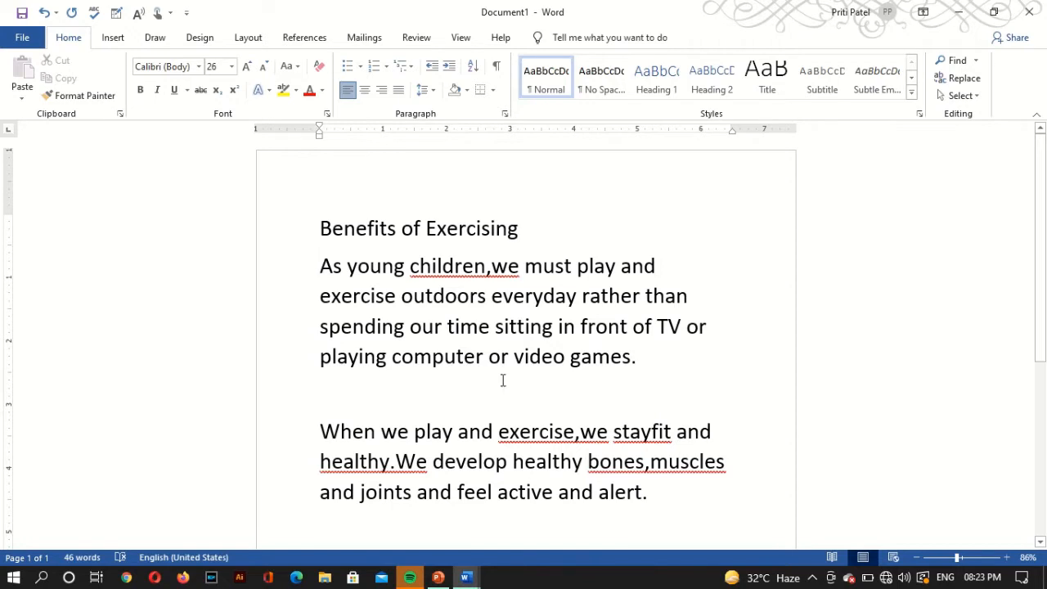
left_click(540, 240)
type("thj")
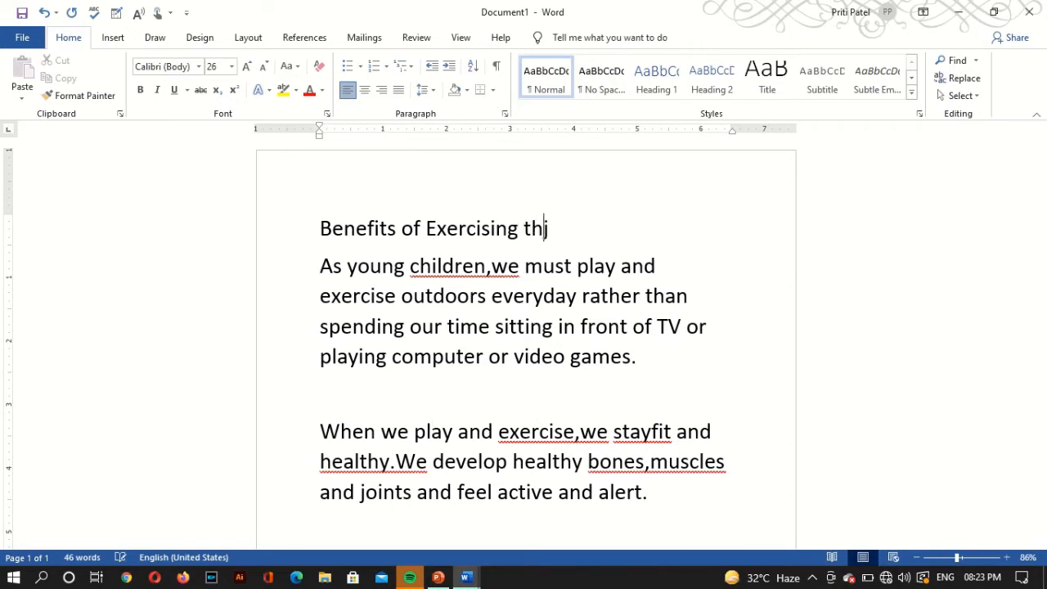
key("BackSpace")
key("BackSpace")
key("BackSpace")
left_click(198, 69)
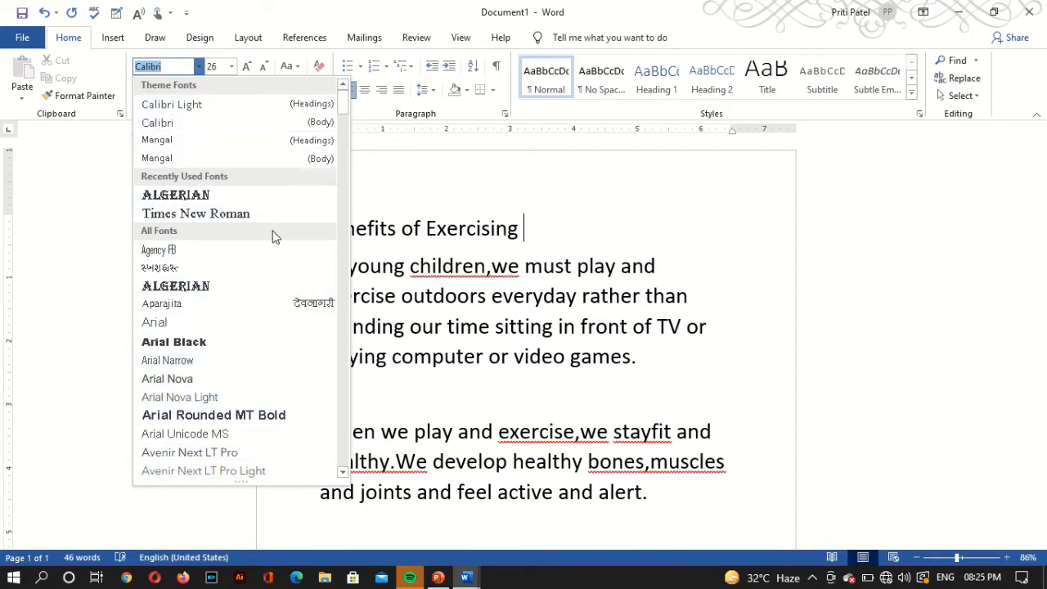
left_click(461, 202)
Step: Change the font of the heading "Benefits of Exercising" to Algerian
left_click(321, 226)
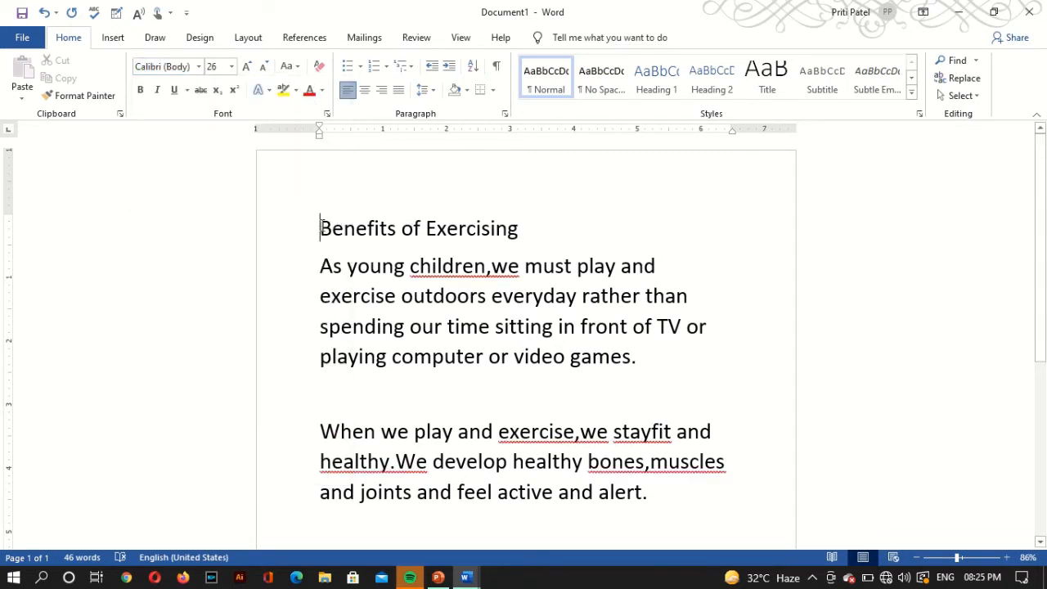
left_click_drag(321, 226, 540, 232)
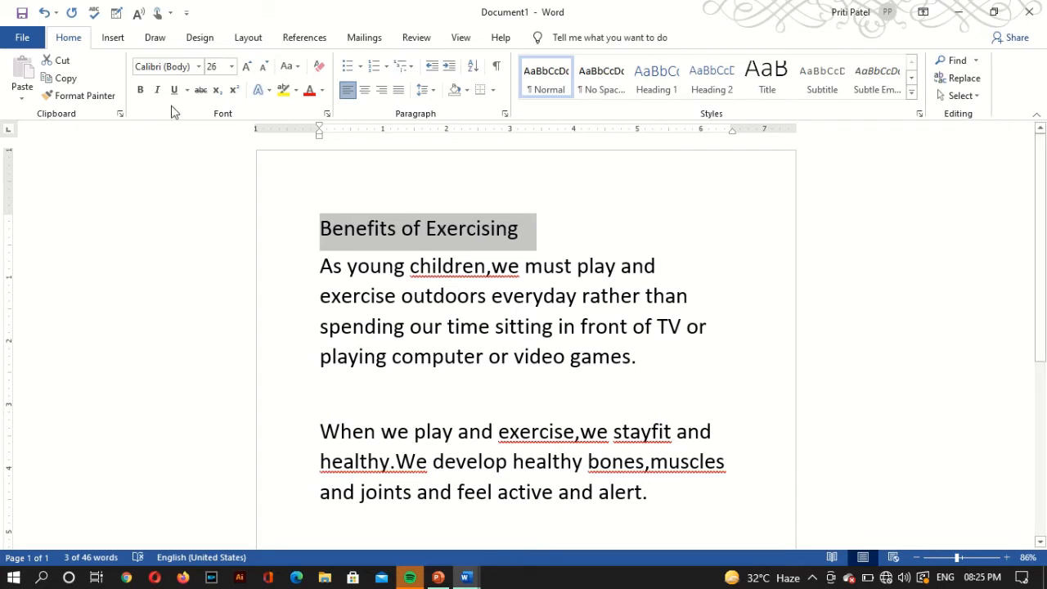
left_click(198, 68)
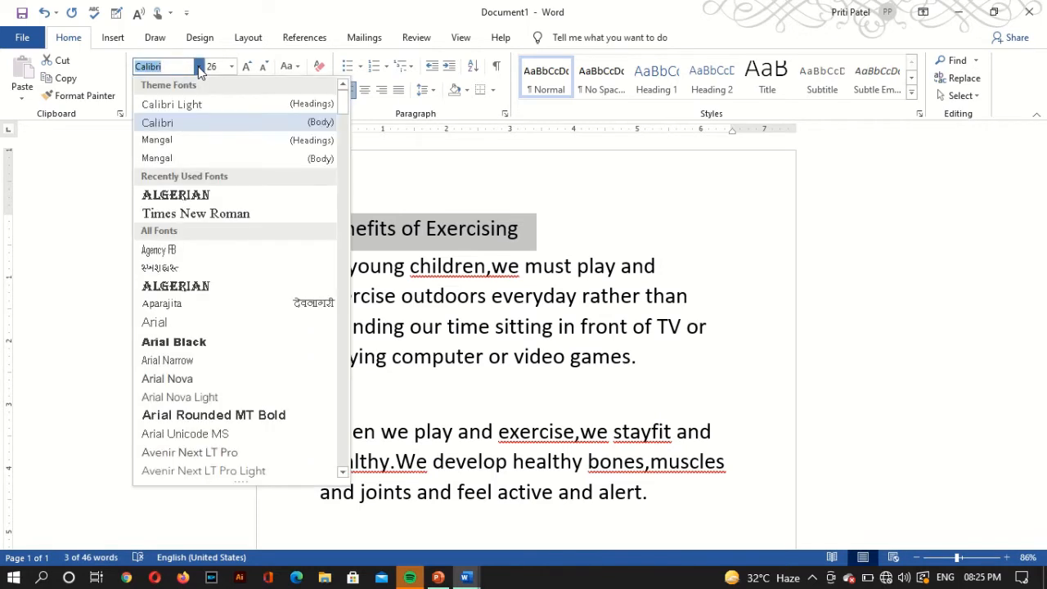
left_click(190, 197)
left_click(320, 210)
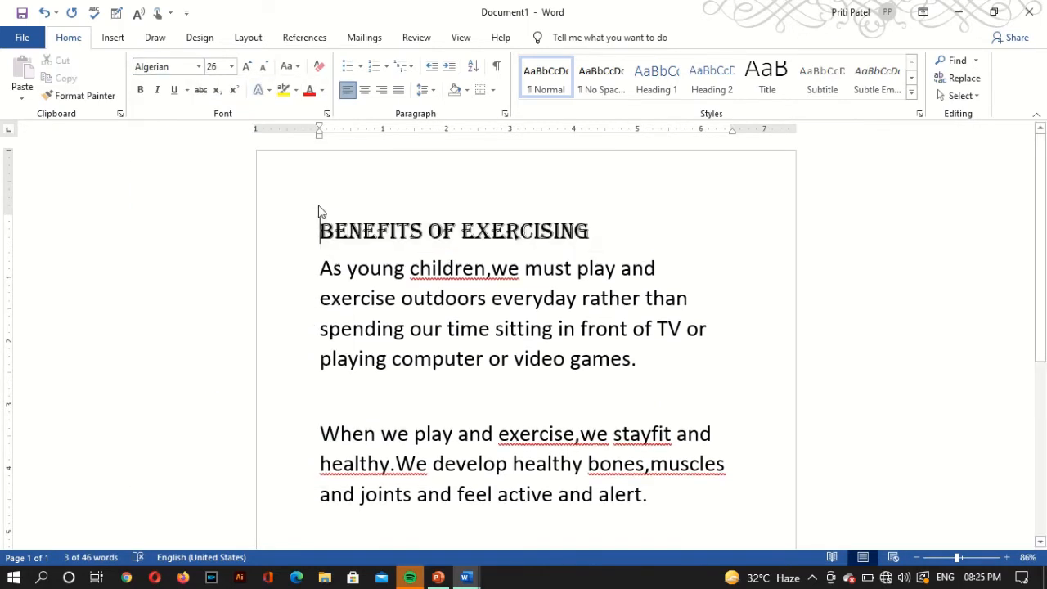
Step: Change the font of "As young children,we must play and" in the first paragraph to Lucida Handwriting
left_click(321, 269)
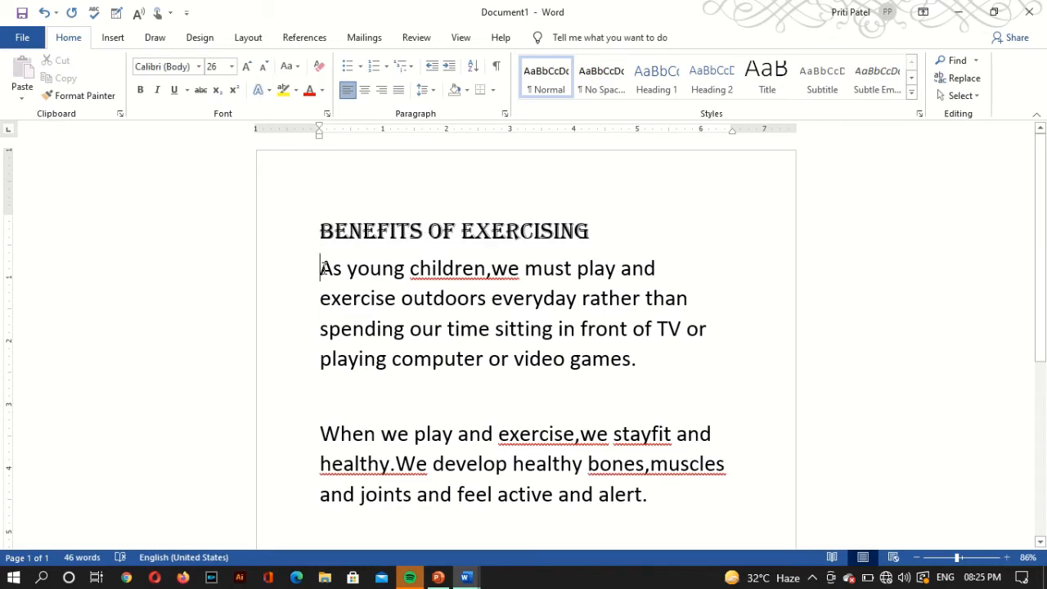
left_click_drag(321, 268, 656, 268)
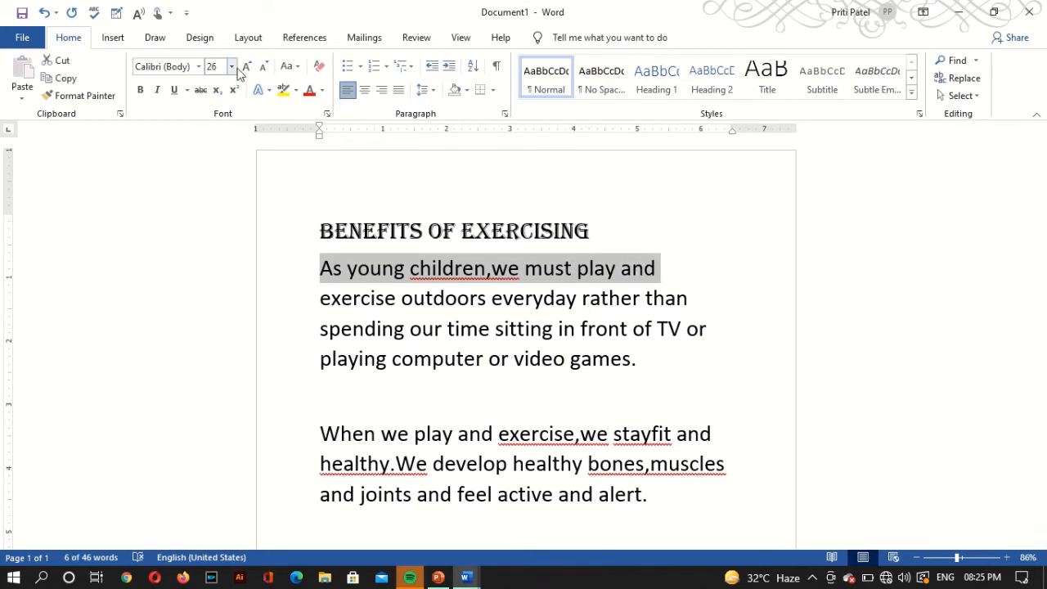
left_click(199, 67)
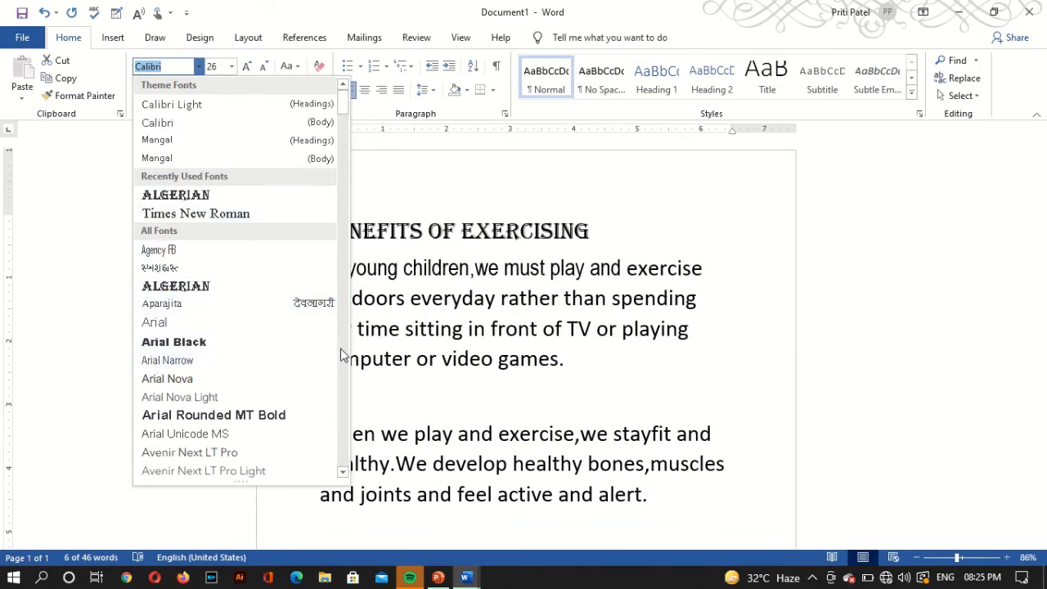
scroll(344, 435, "down", 20)
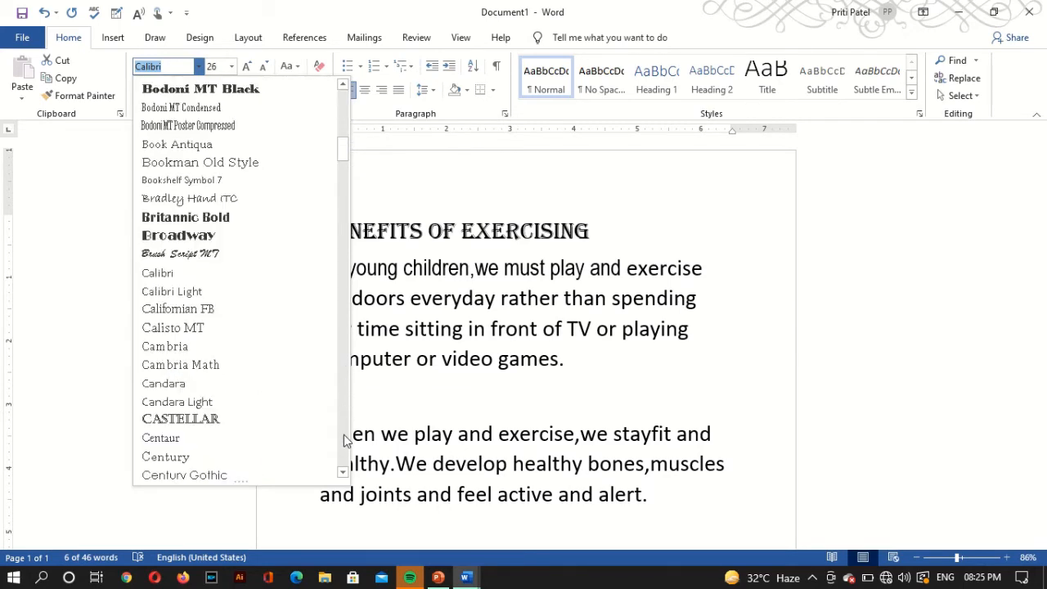
scroll(343, 433, "down", 10)
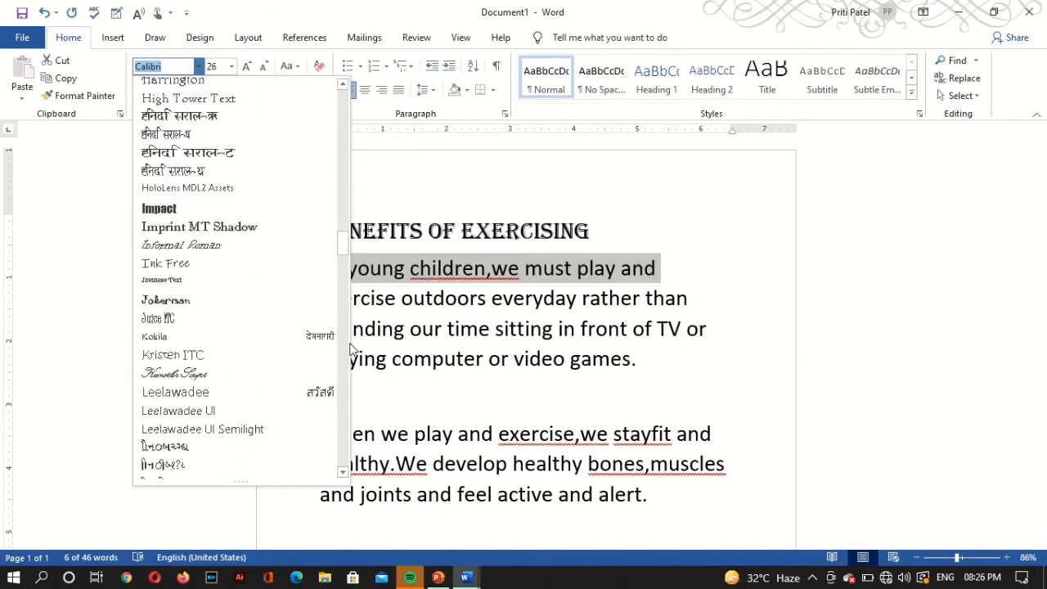
scroll(348, 376, "down", 5)
scroll(348, 376, "down", 7)
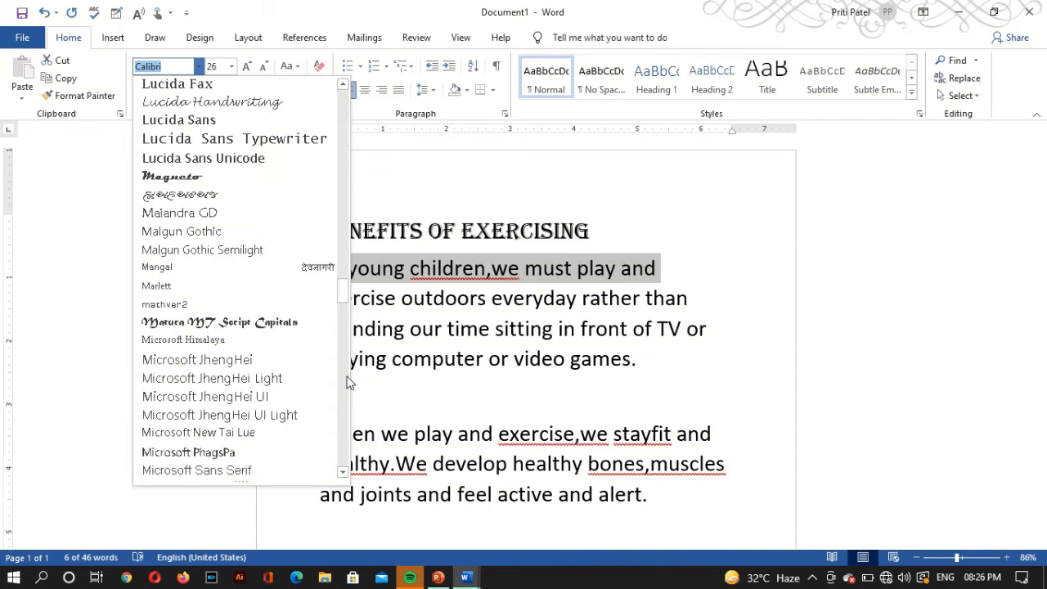
scroll(348, 383, "down", 7)
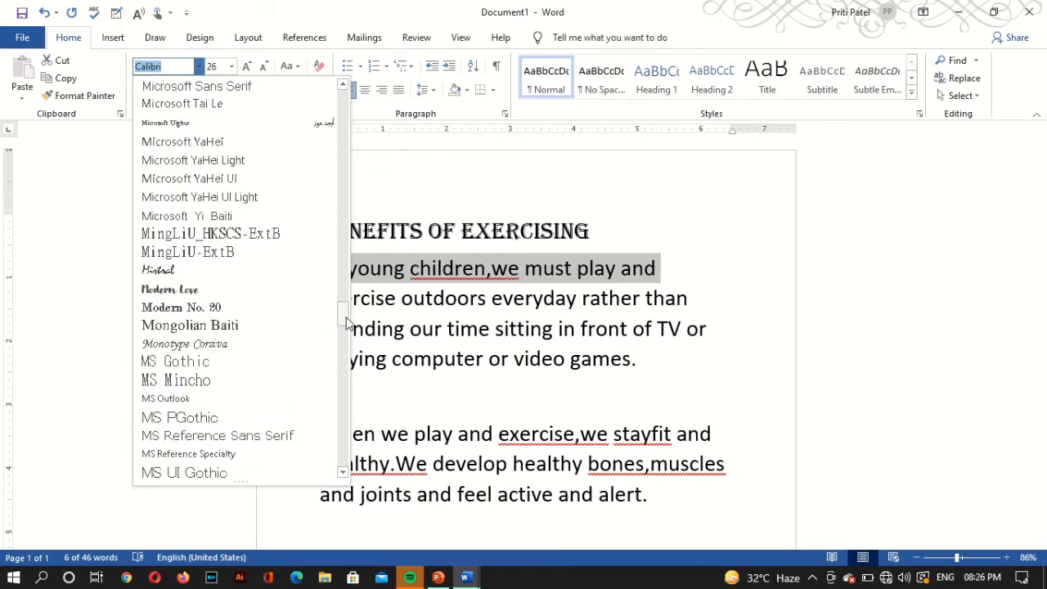
scroll(346, 376, "down", 7)
scroll(346, 385, "down", 7)
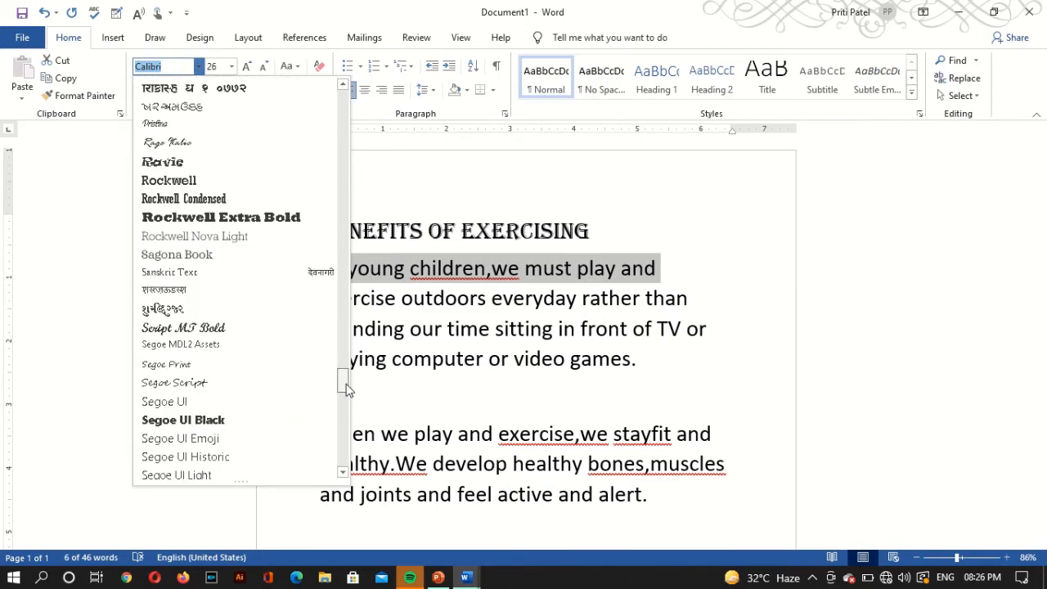
left_click_drag(347, 389, 346, 298)
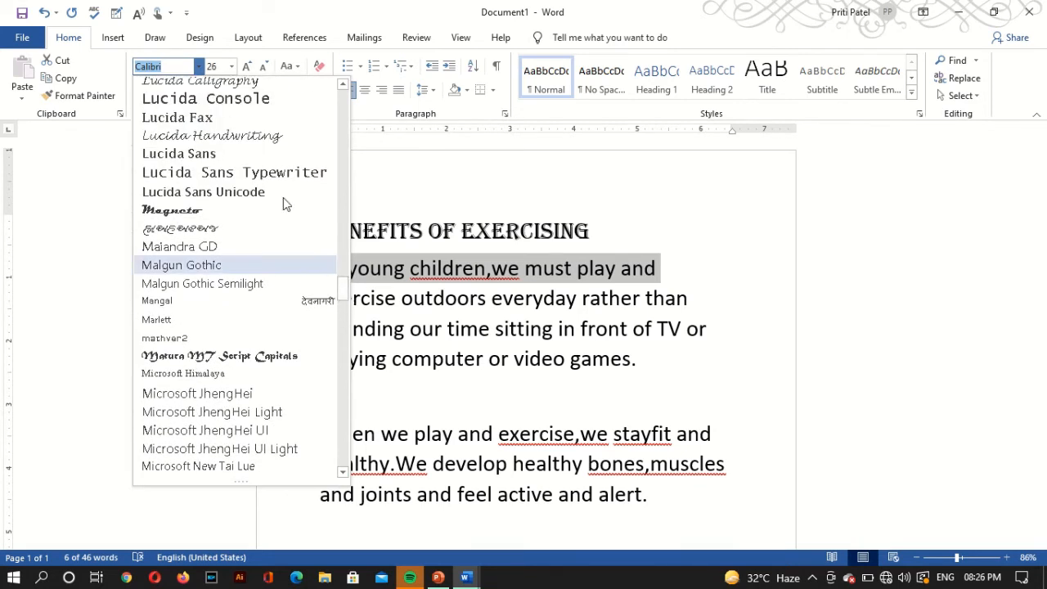
left_click(272, 139)
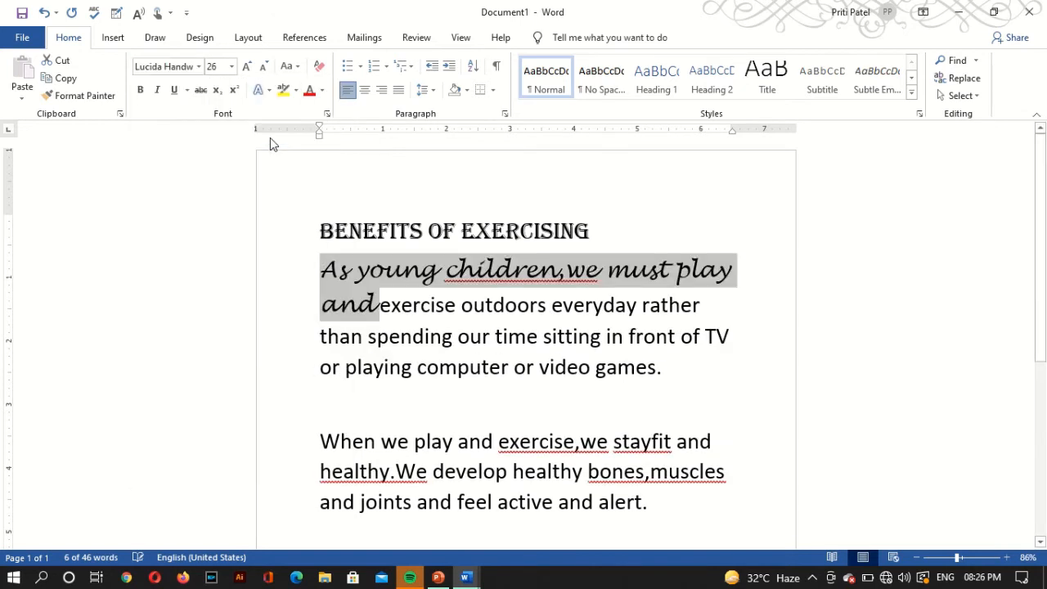
left_click(672, 206)
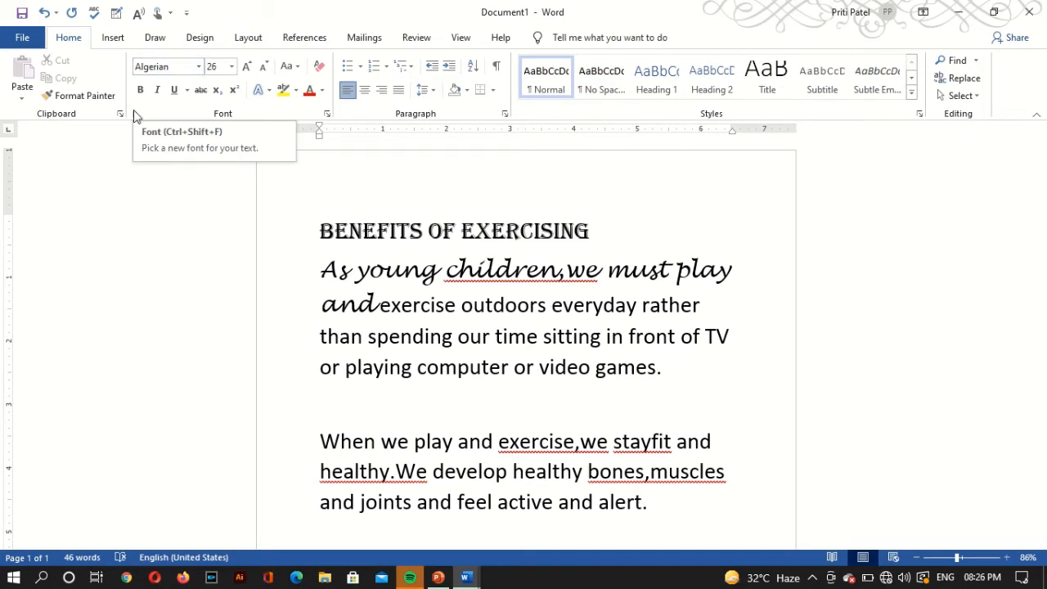
Step: Change the font of "than spending our time sitting in front of TV" to MV Boli
left_click(322, 336)
left_click_drag(321, 336, 787, 344)
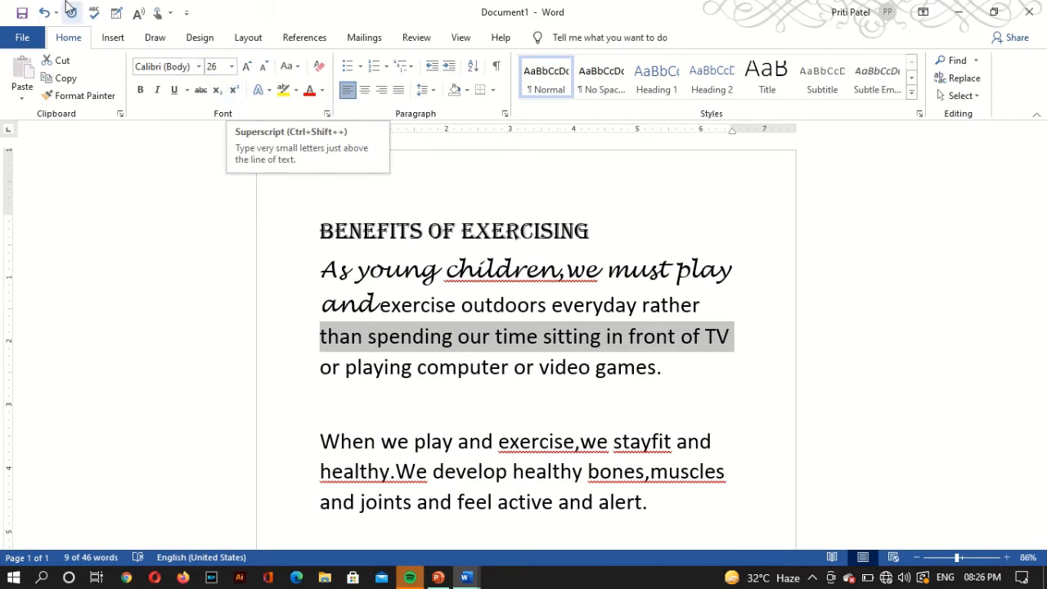
left_click(199, 69)
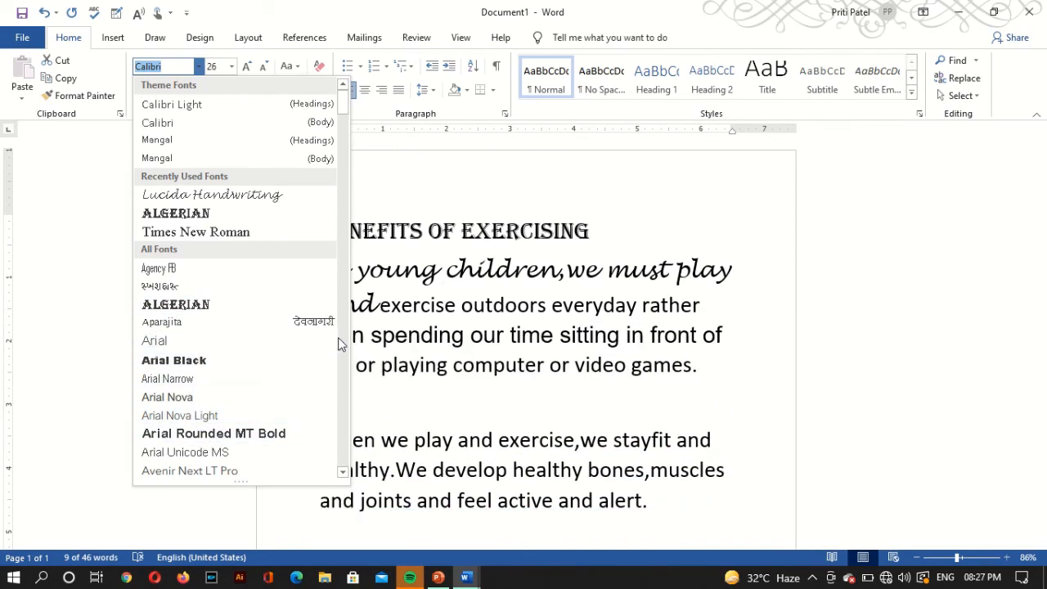
scroll(339, 337, "down", 20)
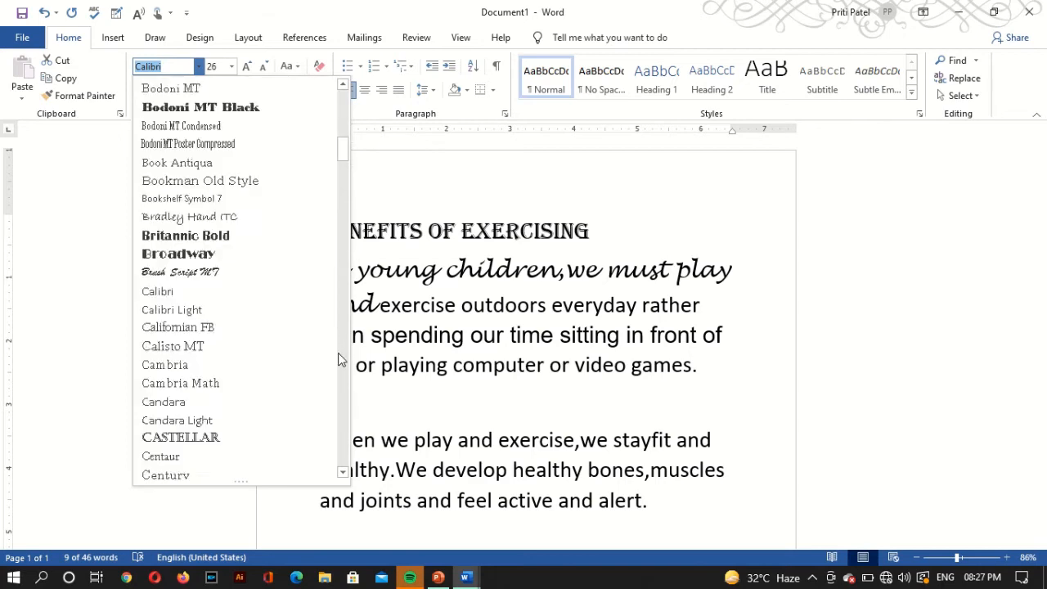
scroll(339, 340, "down", 20)
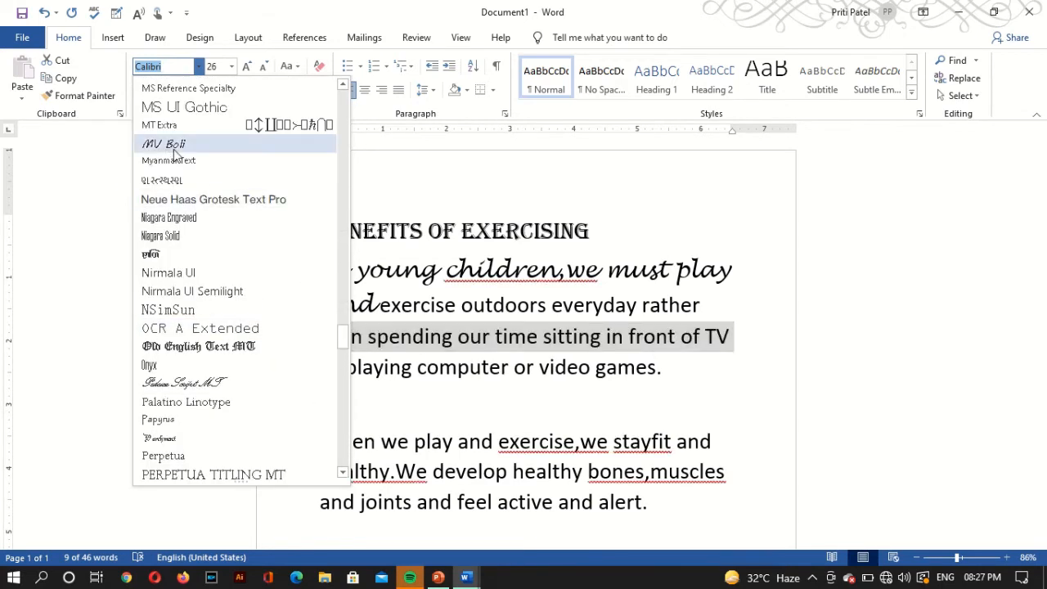
left_click(168, 144)
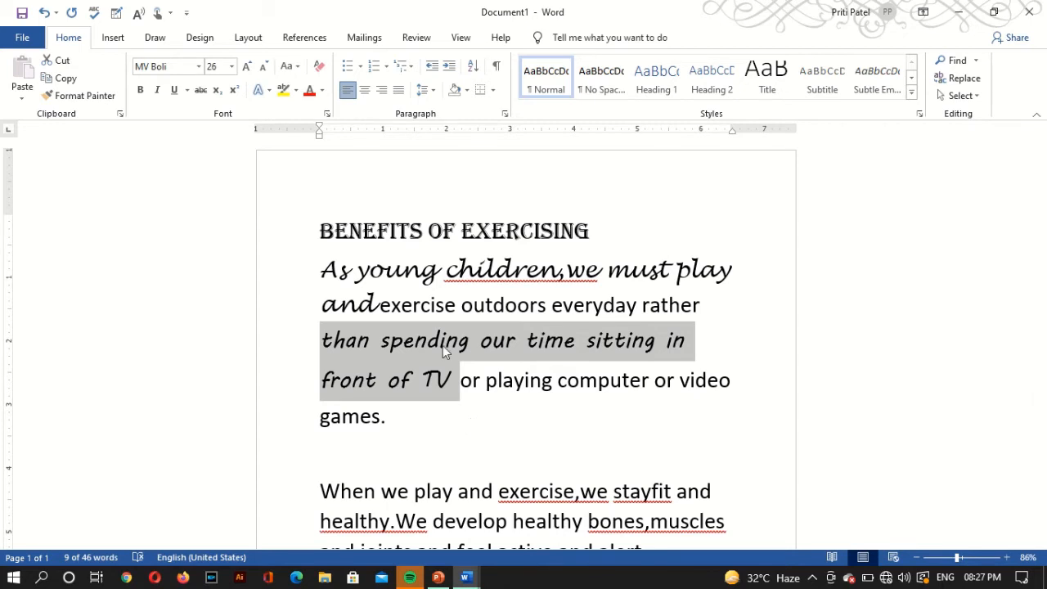
Step: Color the phrase "than spending our time sitting in front of TV" with the darkest shade of the blue theme color
left_click(322, 91)
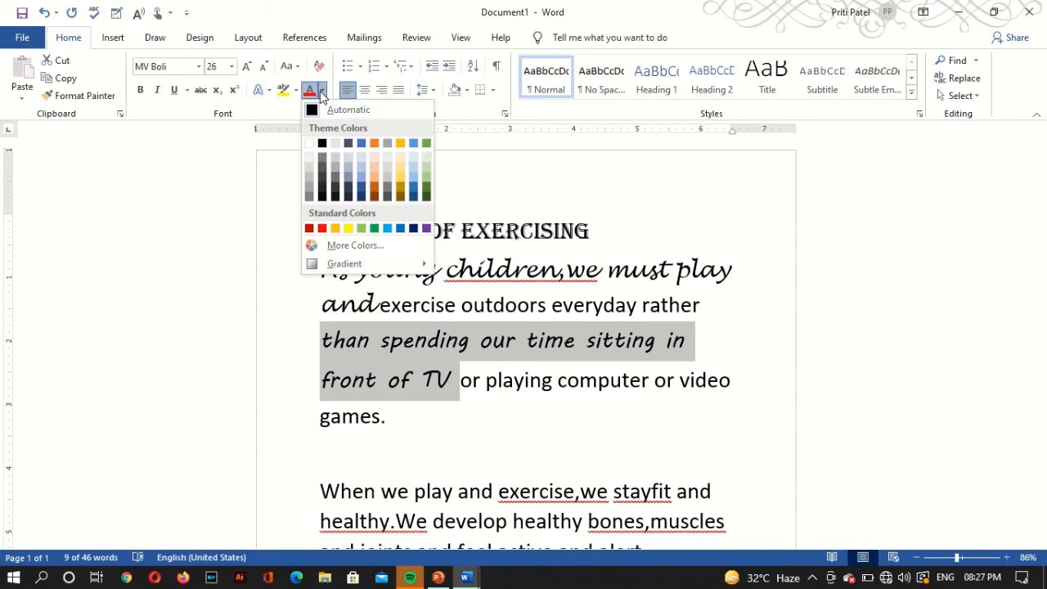
left_click(361, 200)
left_click(648, 178)
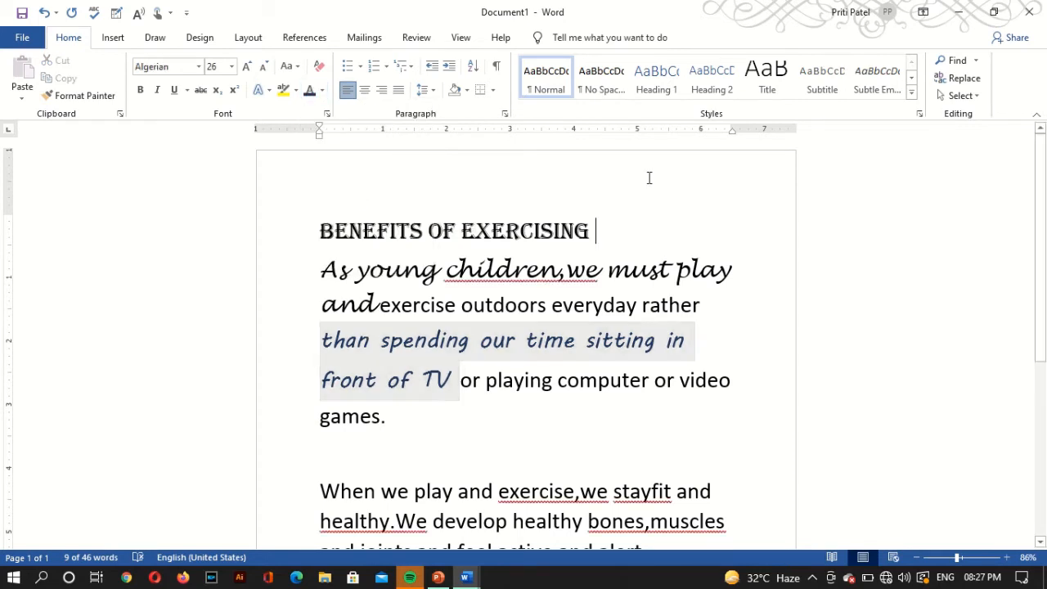
left_click(323, 348)
Step: Set the font color of "or playing computer or video" to the standard red
left_click(459, 380)
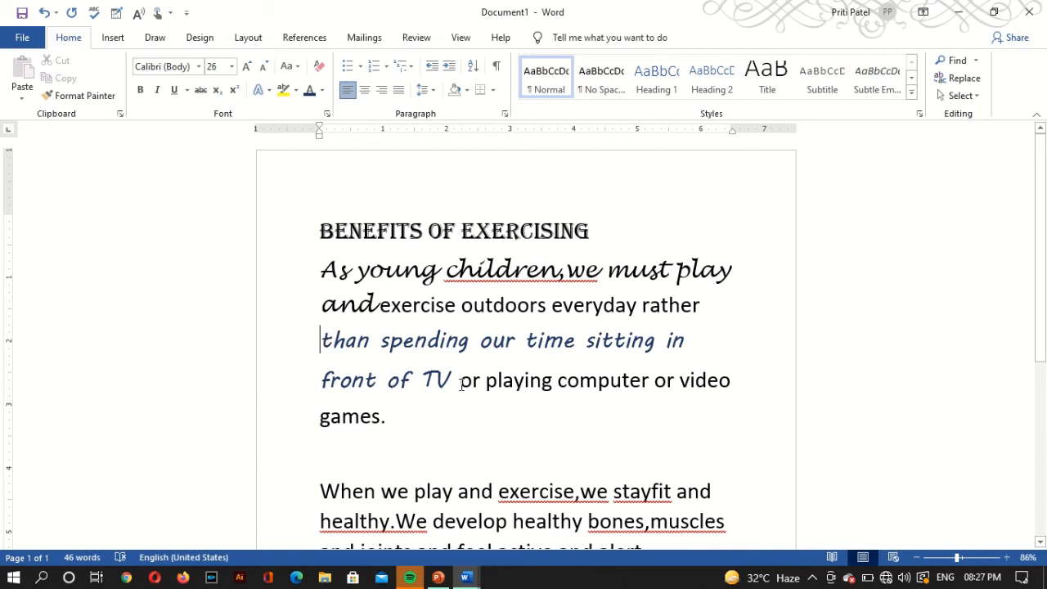
left_click_drag(460, 379, 727, 401)
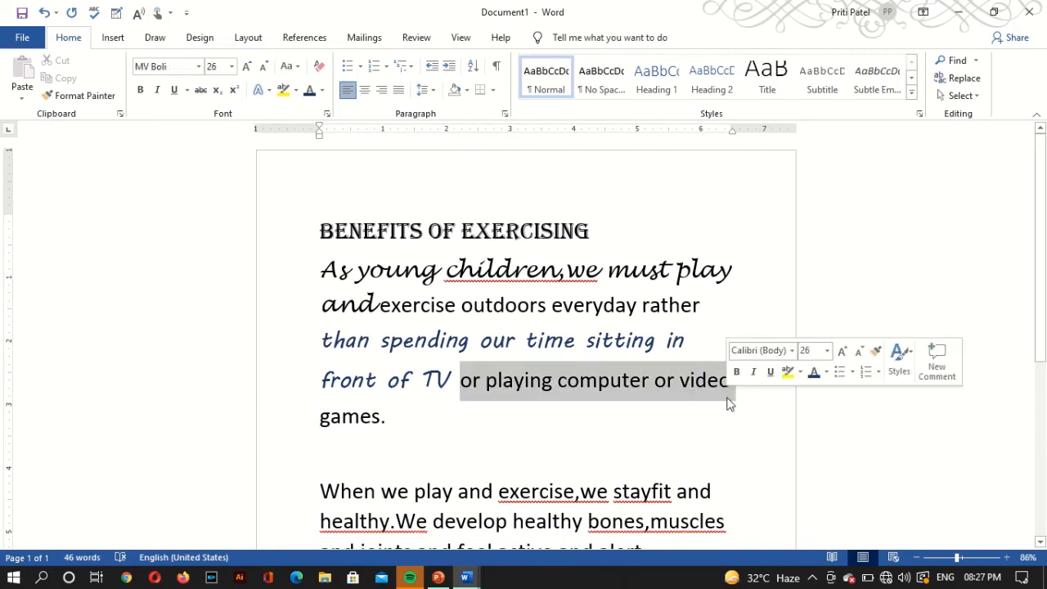
left_click(322, 90)
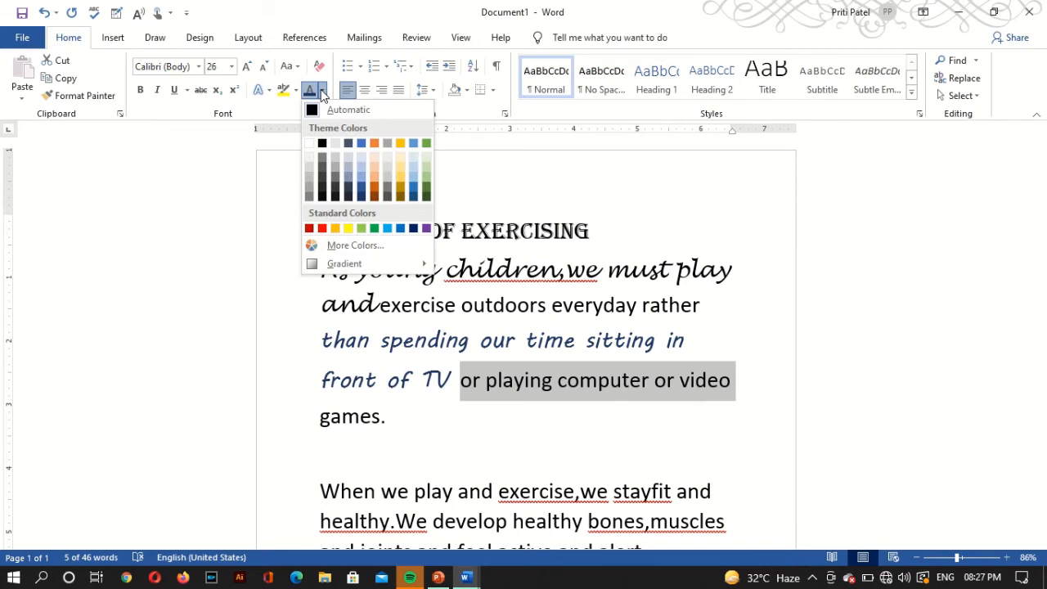
left_click(321, 229)
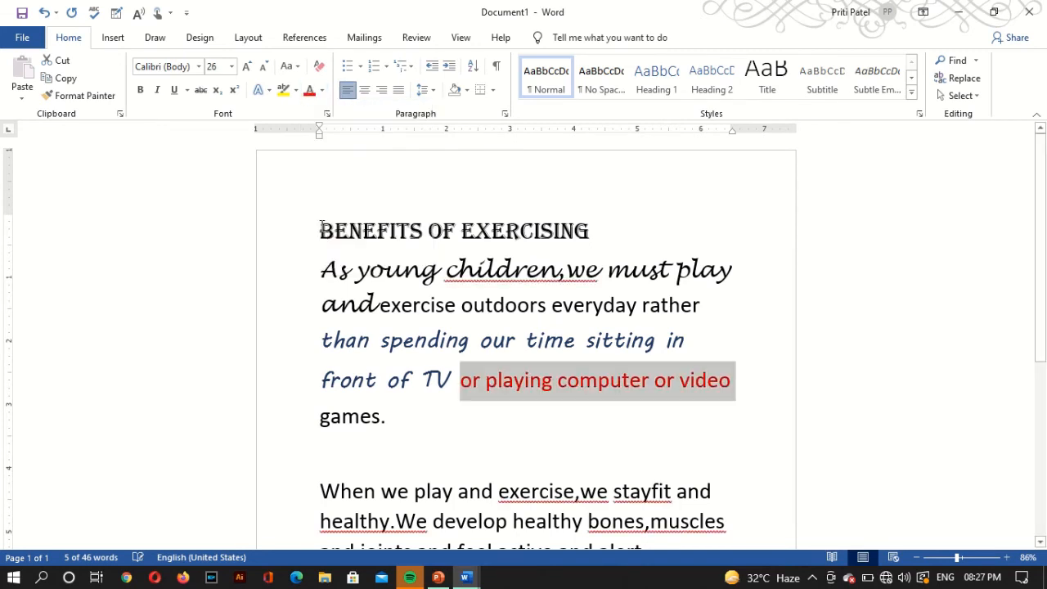
left_click(530, 484)
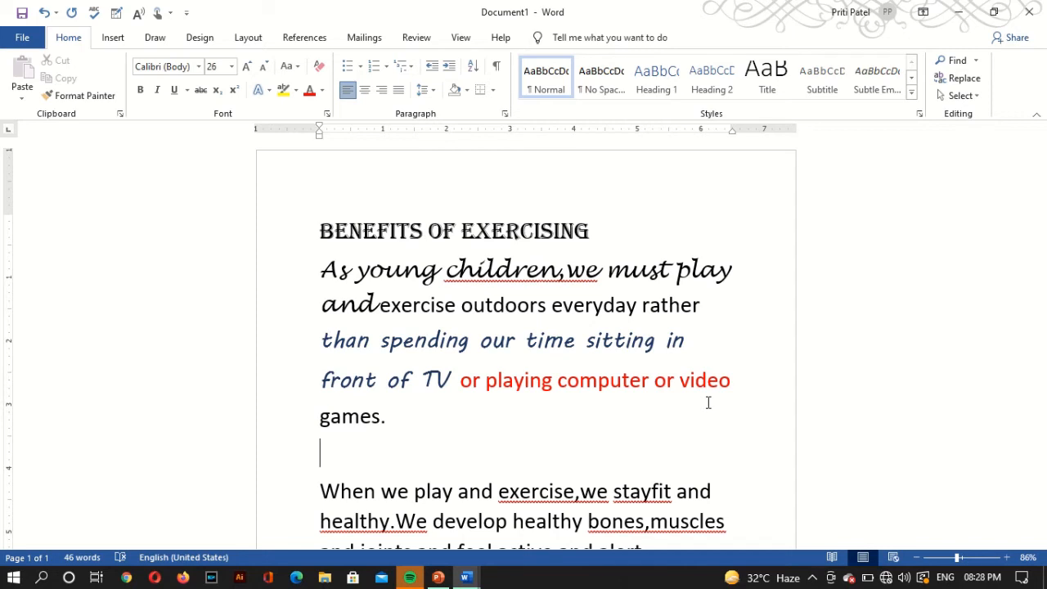
mouse_move(589, 6)
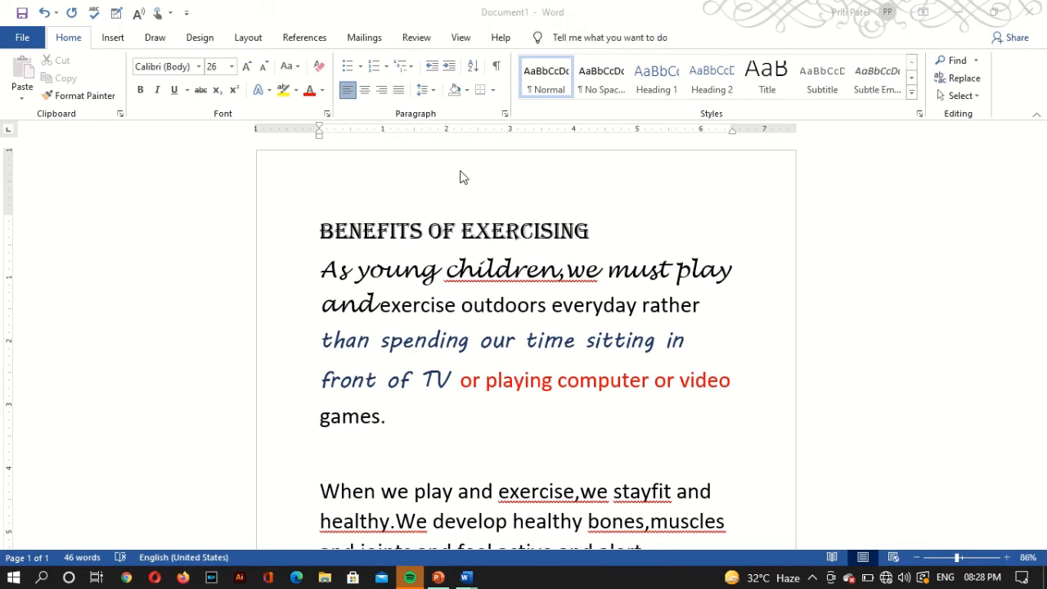
left_click(553, 199)
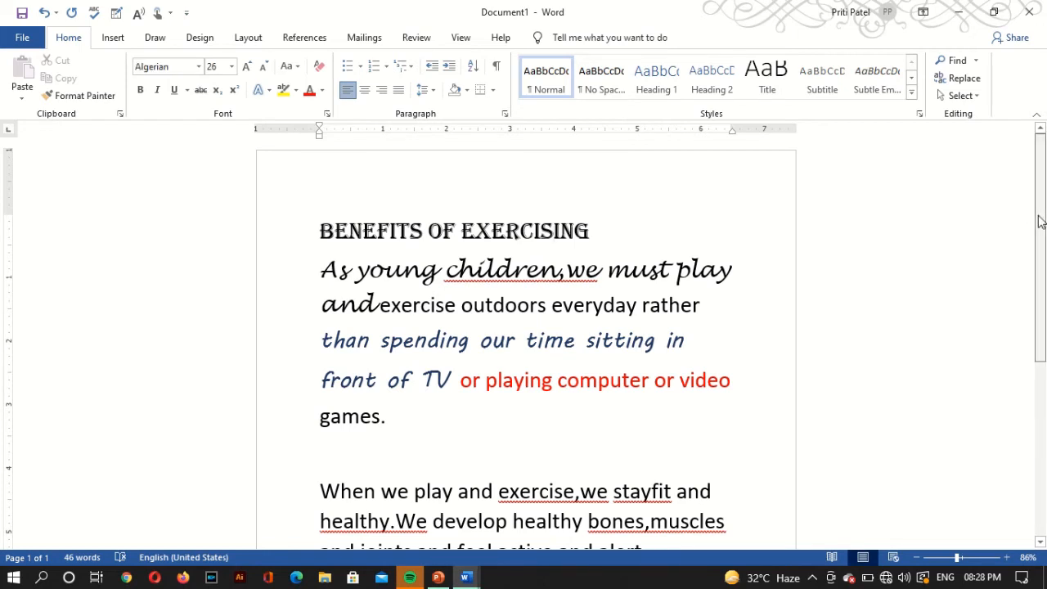
Step: Highlight the second paragraph's first line, "When we play and exercise,we stayfit and", in dark yellow
left_click_drag(1045, 216, 1043, 329)
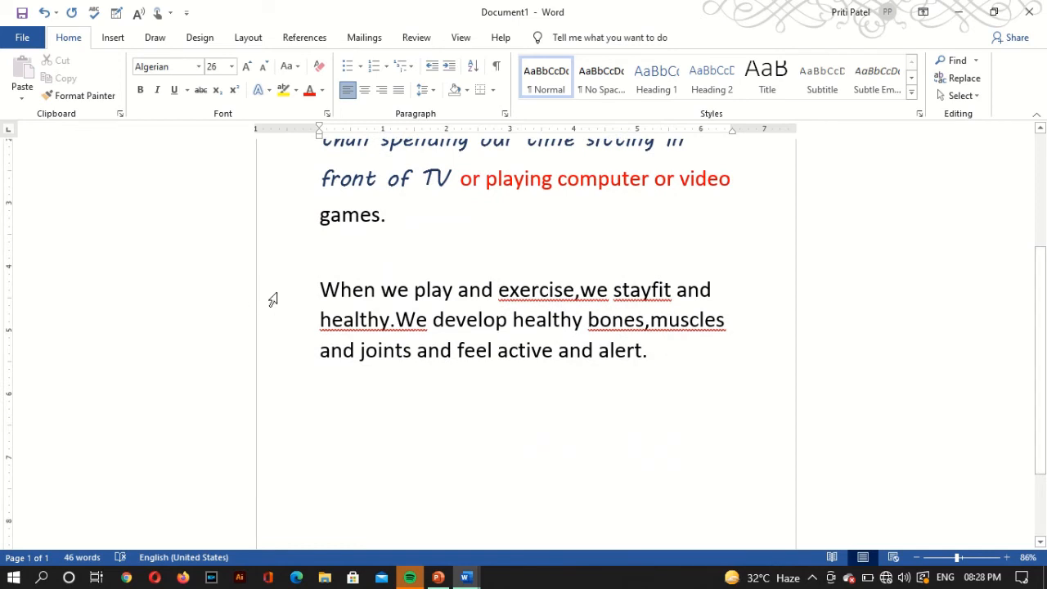
left_click(317, 288)
left_click_drag(318, 288, 720, 302)
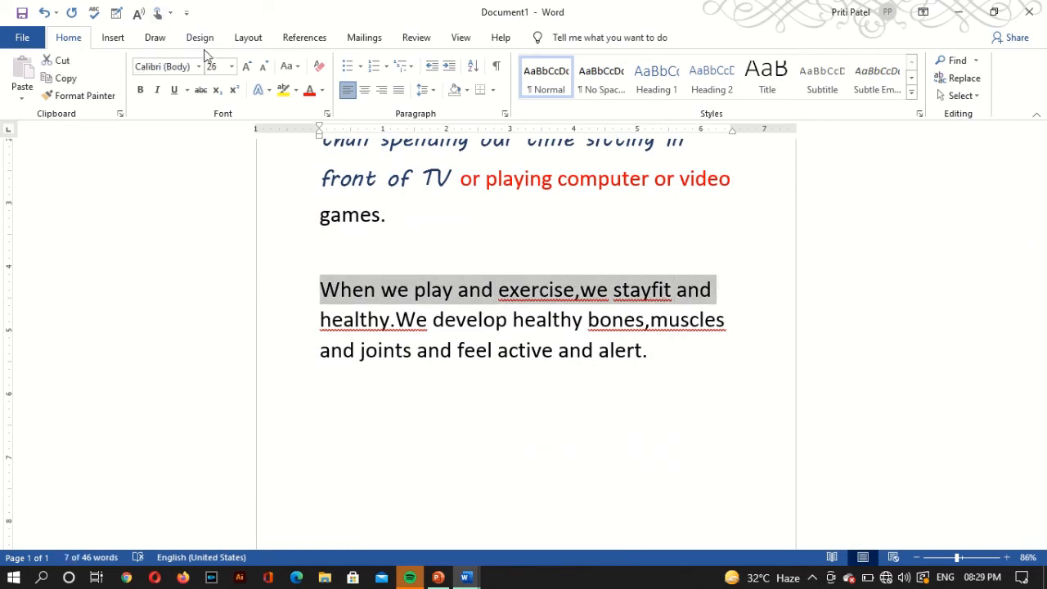
left_click(295, 90)
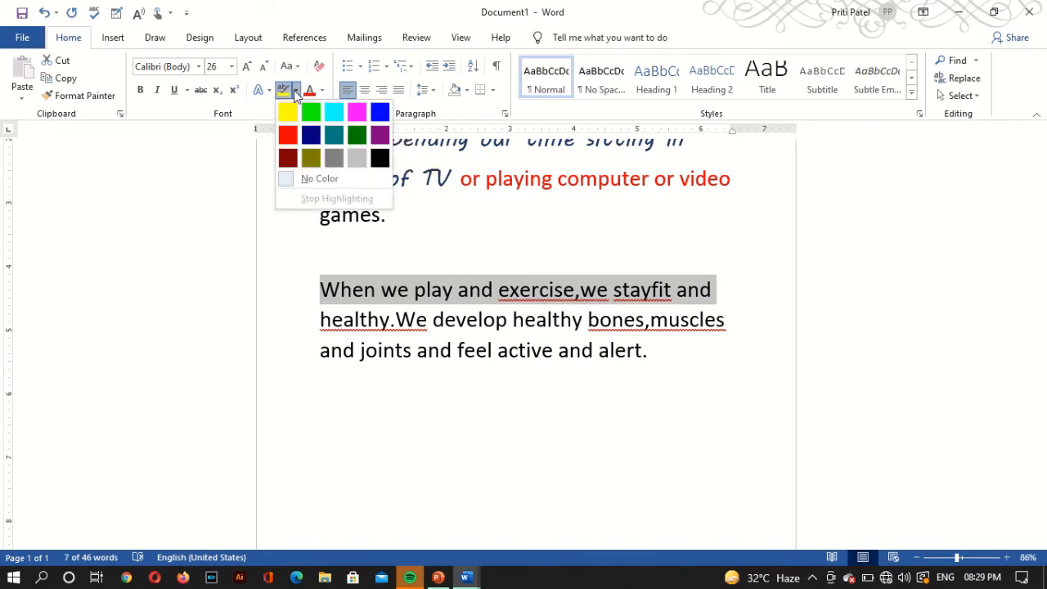
left_click(311, 159)
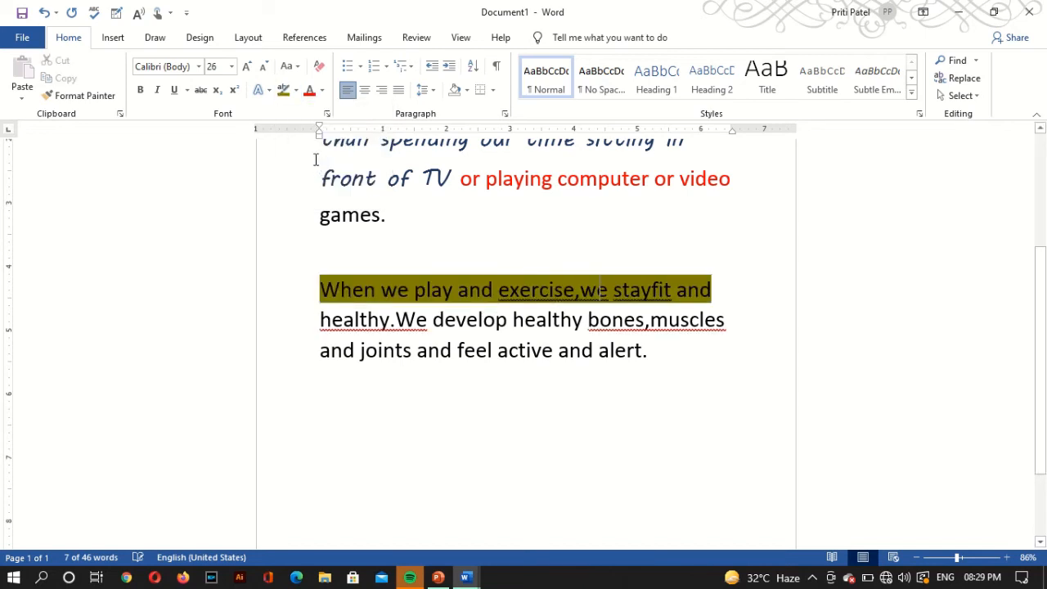
left_click(516, 248)
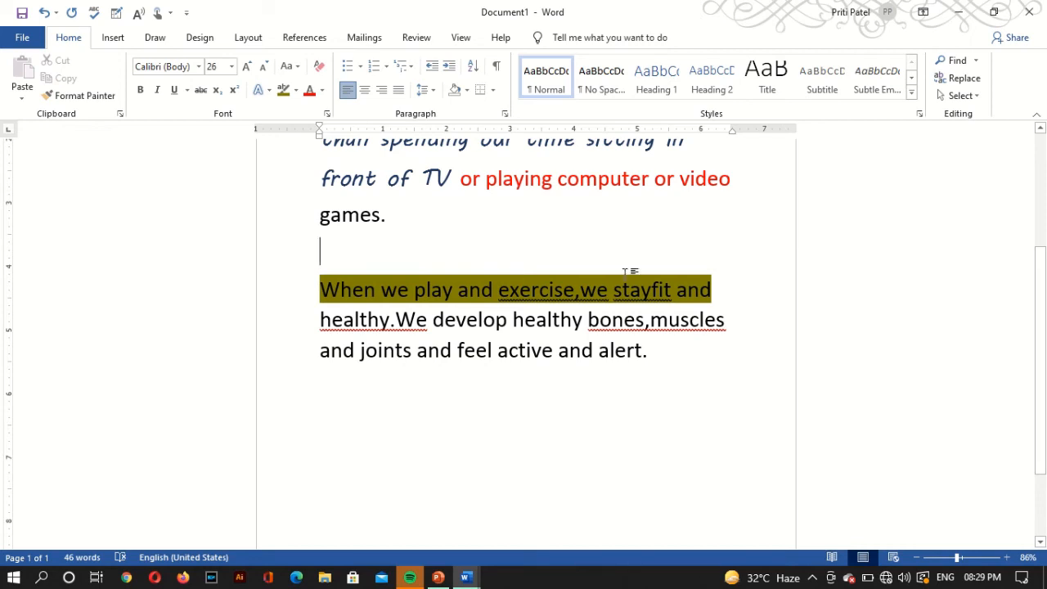
left_click(626, 229)
key("Up")
key("Up")
key("Up")
key("Up")
key("Up")
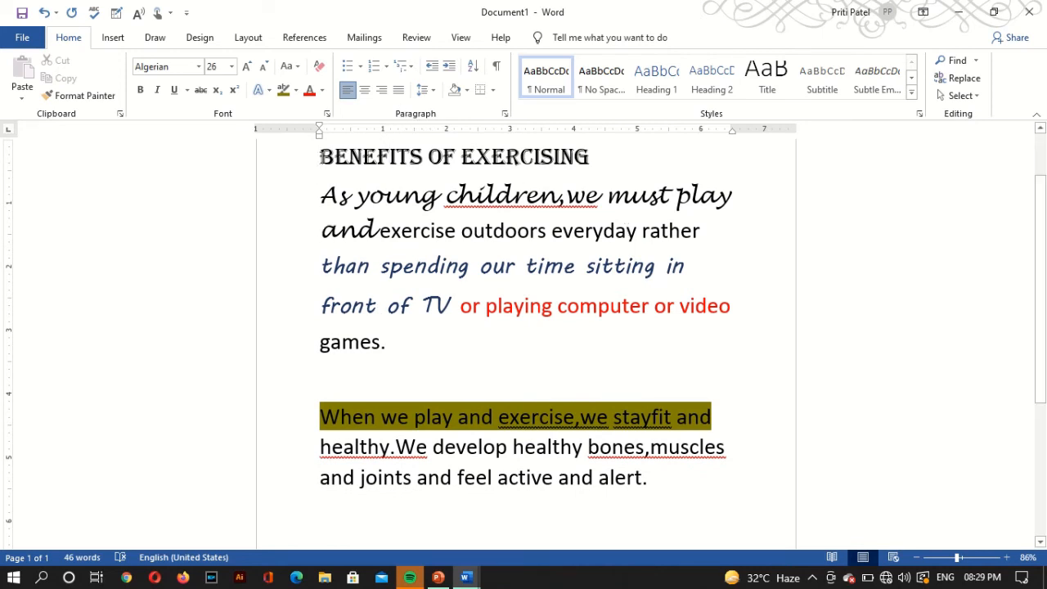
left_click(201, 71)
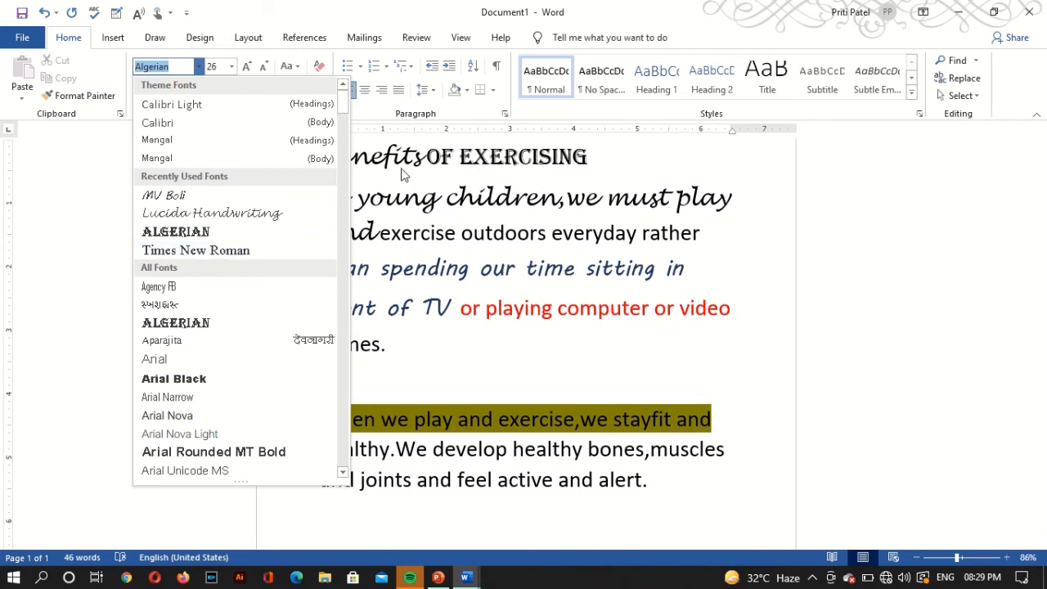
left_click(598, 163)
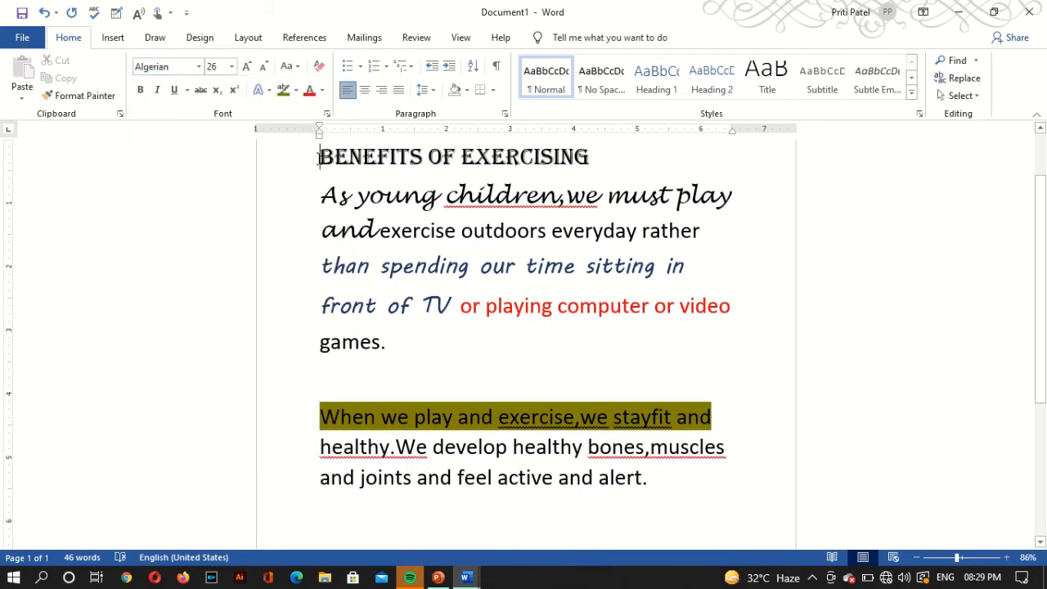
Step: Set the font size of the text from the title through the last word "alert" to 20
mouse_move(319, 157)
left_mouse_down()
mouse_move(446, 405)
mouse_move(597, 484)
mouse_move(631, 484)
left_mouse_up()
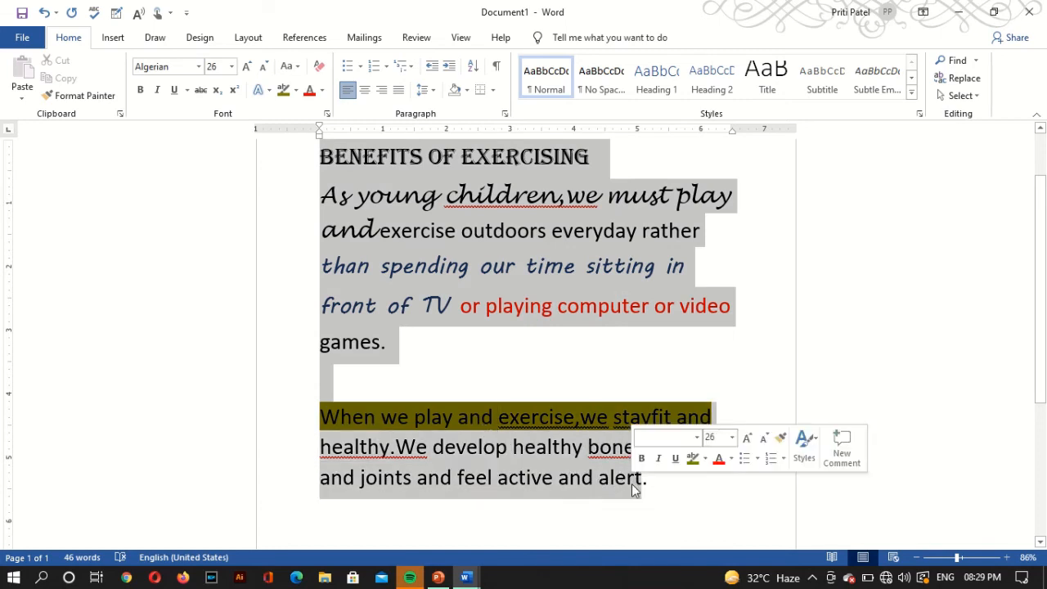
left_click(232, 69)
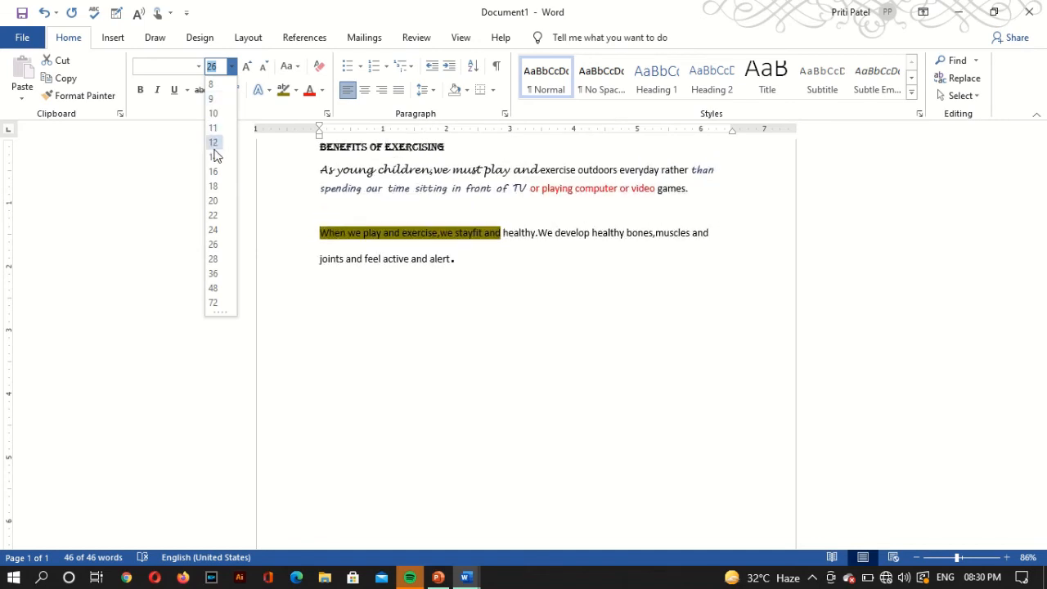
left_click(215, 203)
left_click(438, 440)
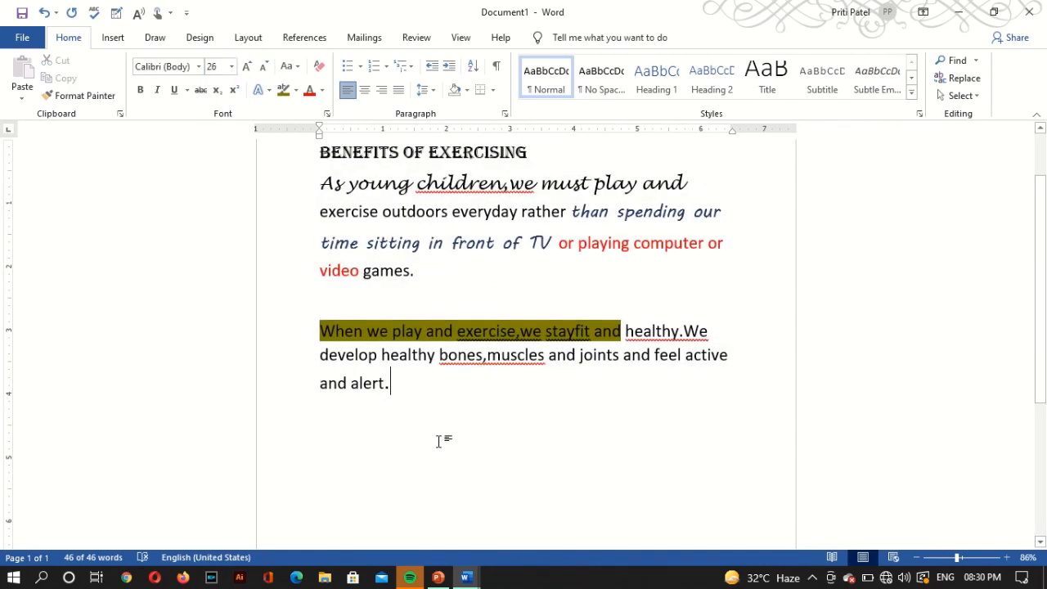